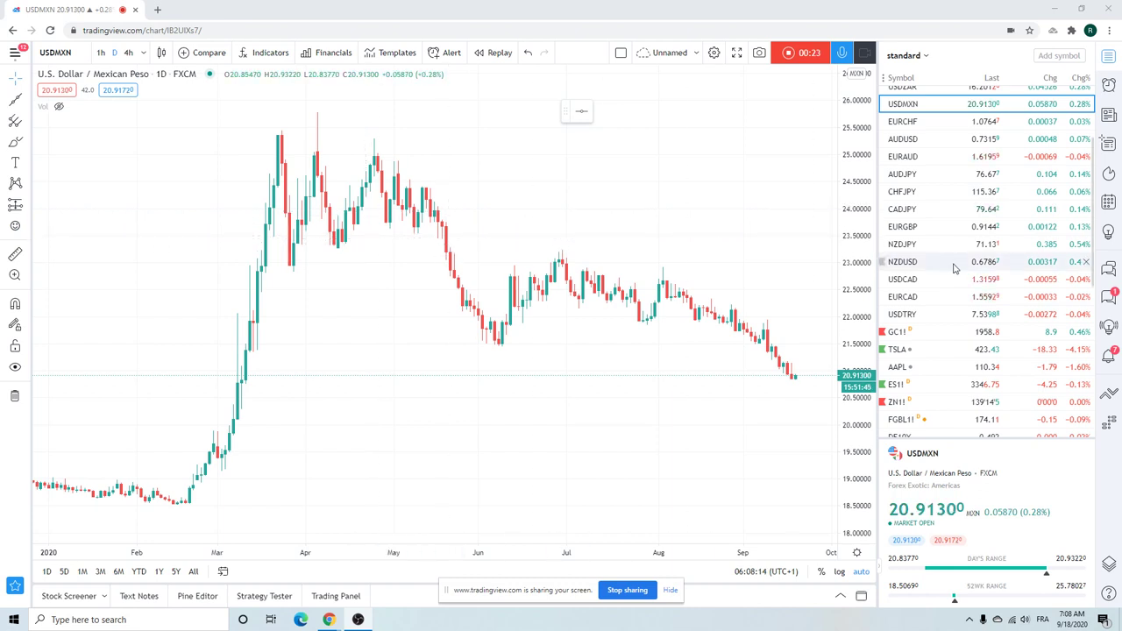
Load the EURUSD daily FXCM chart, with its rising 2020 trend line, from the watchlist
scroll(956, 270, up, 3)
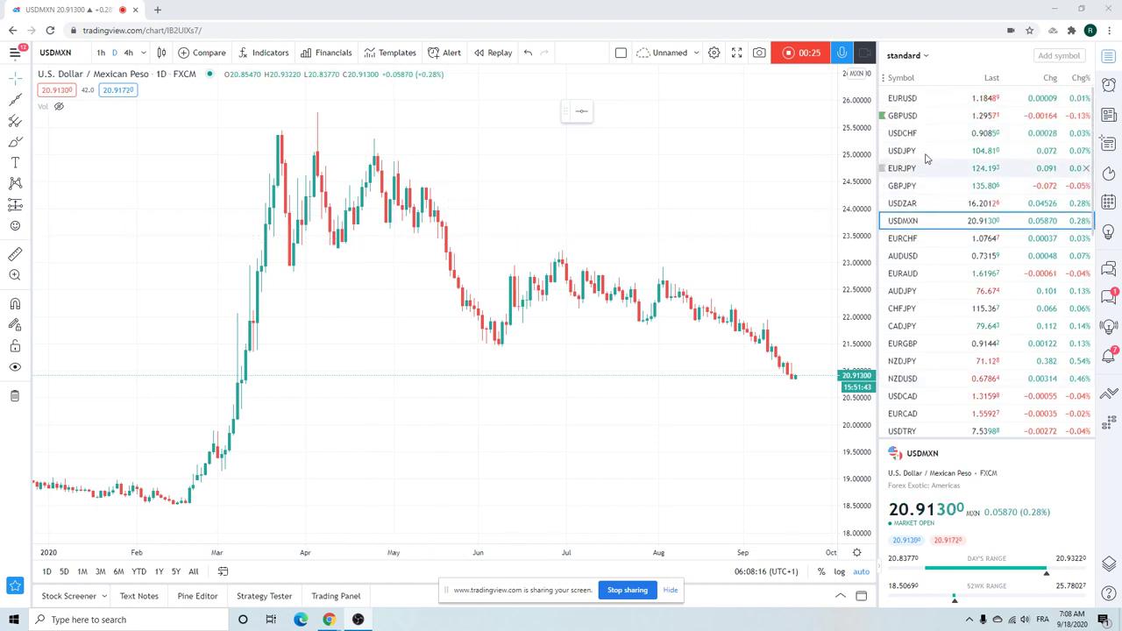
click(911, 105)
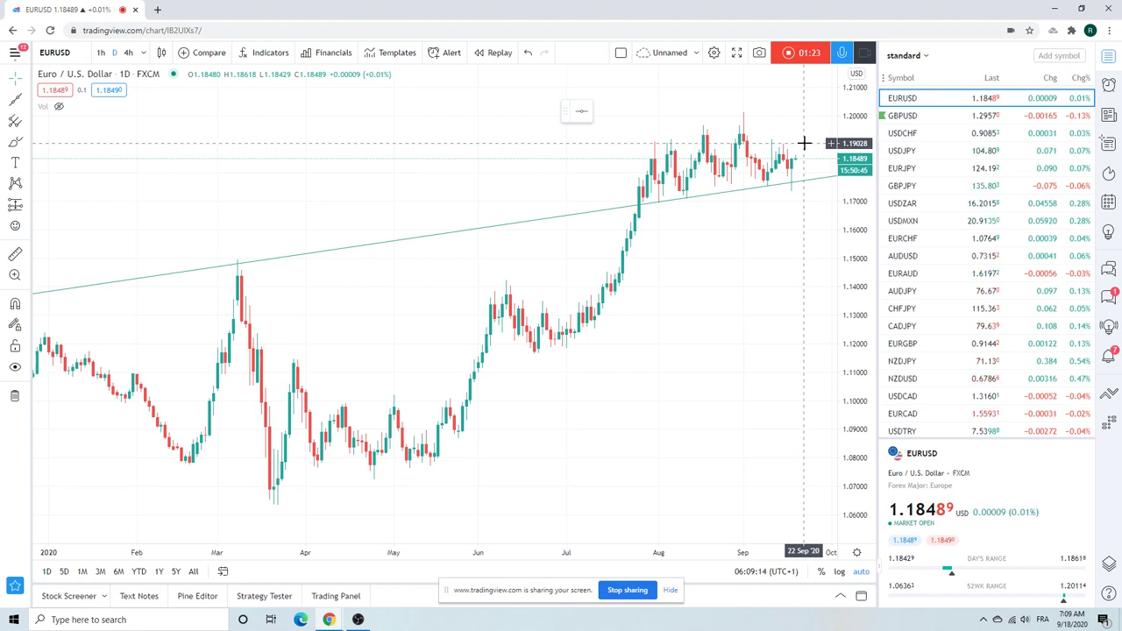
Load the GBPUSD daily FXCM chart from the watchlist
click(919, 119)
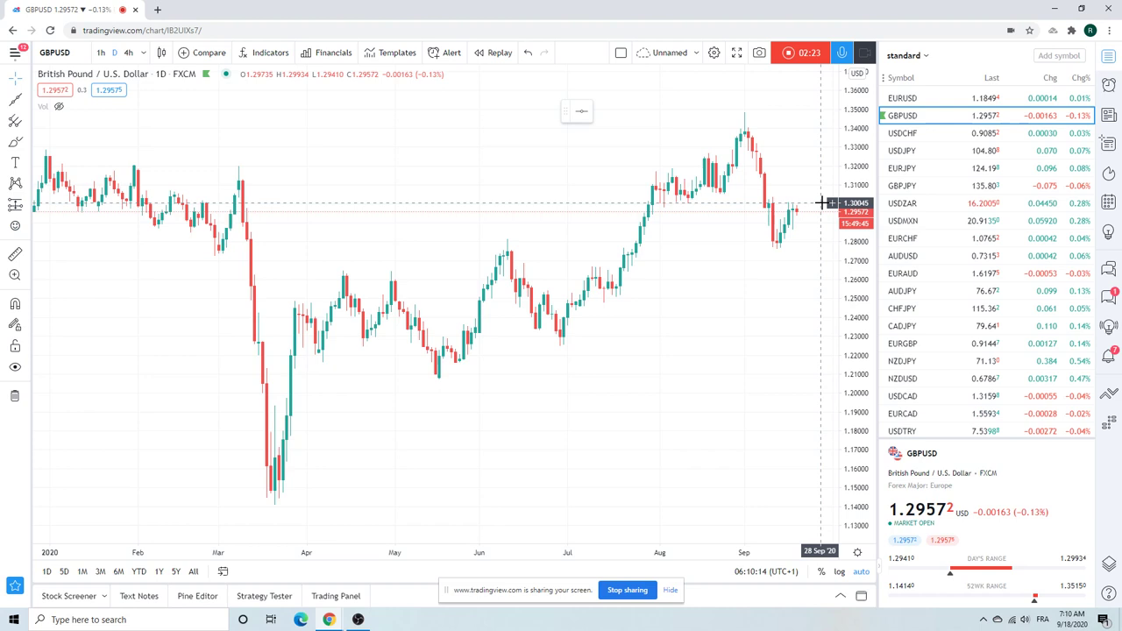
Load GBPJPY, switch it to 1-hour candles, and zoom out over September 2020
click(913, 187)
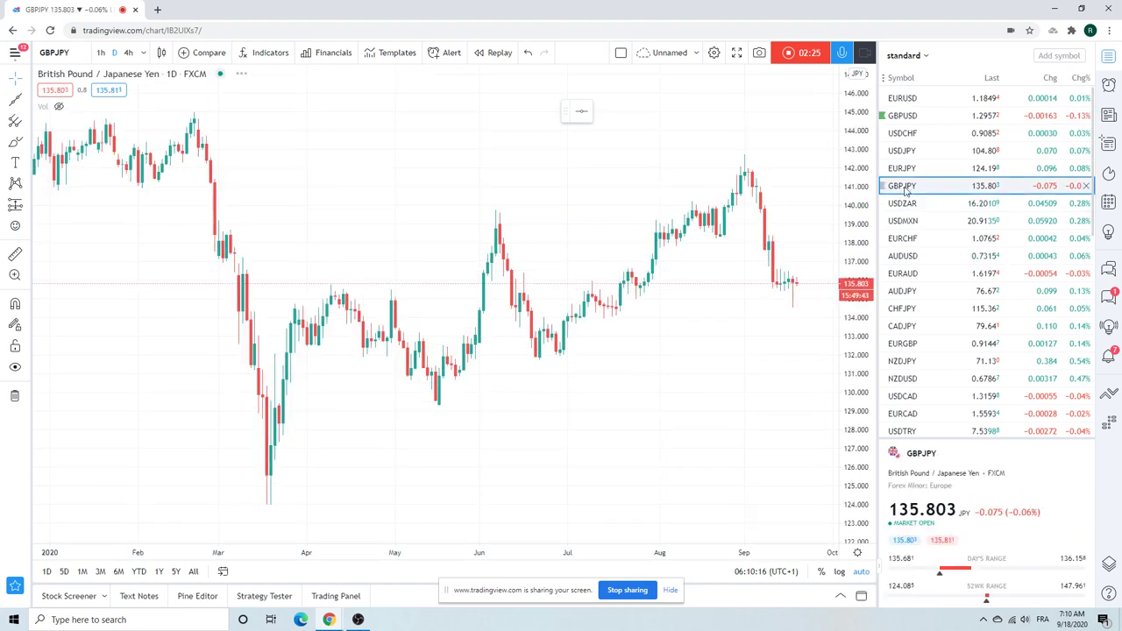
click(101, 54)
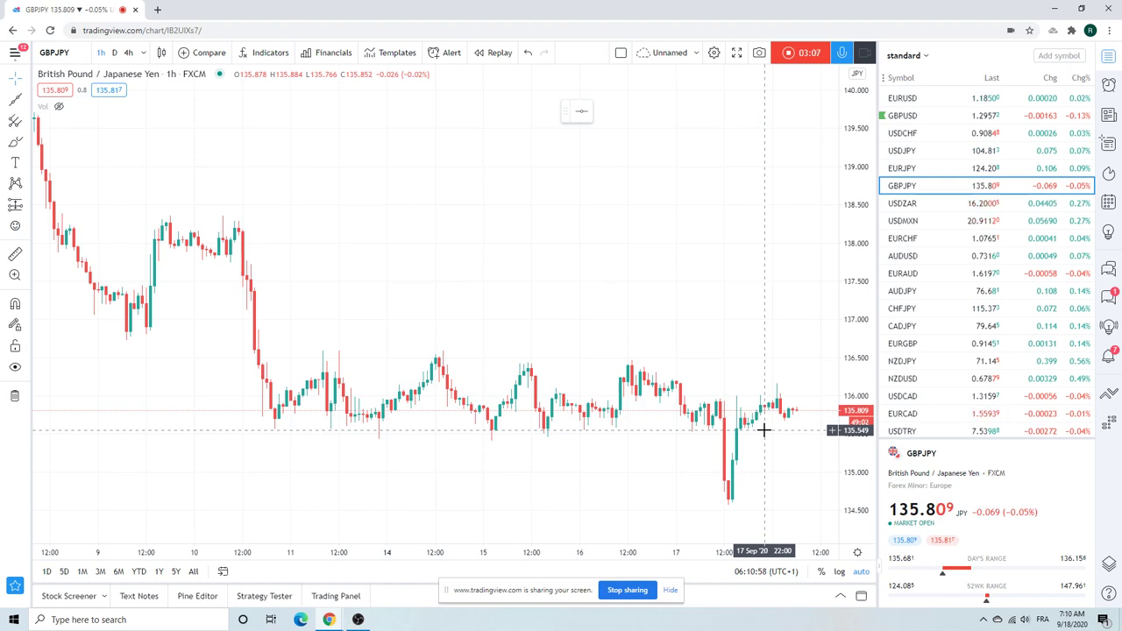
scroll(748, 392, down, 3)
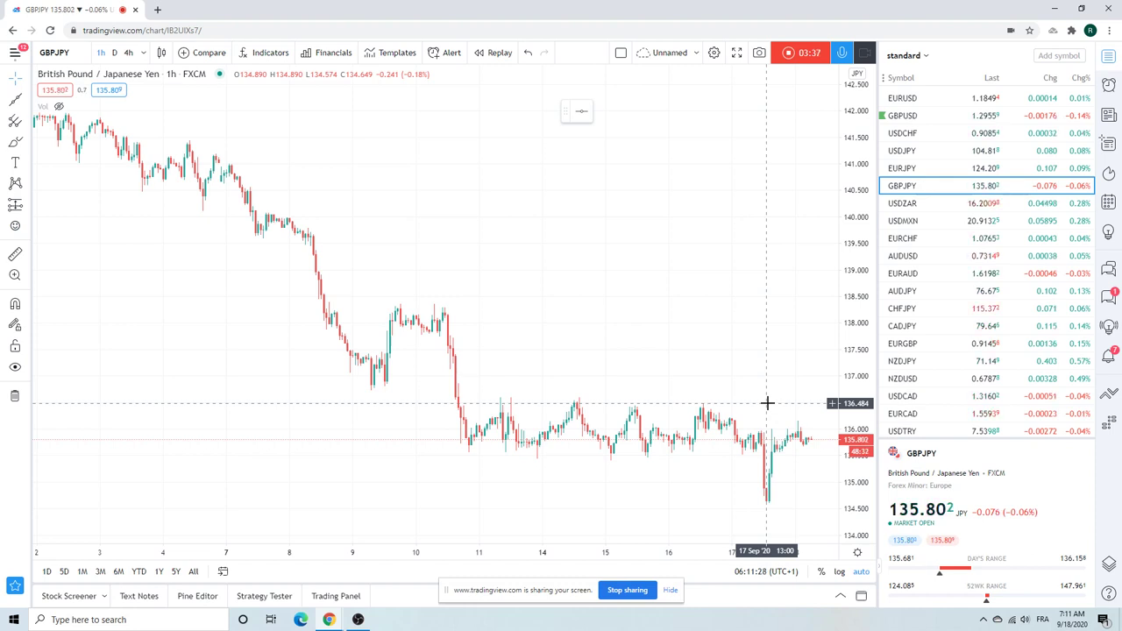
Load the USDZAR 1-hour FXCM chart from the watchlist
click(909, 208)
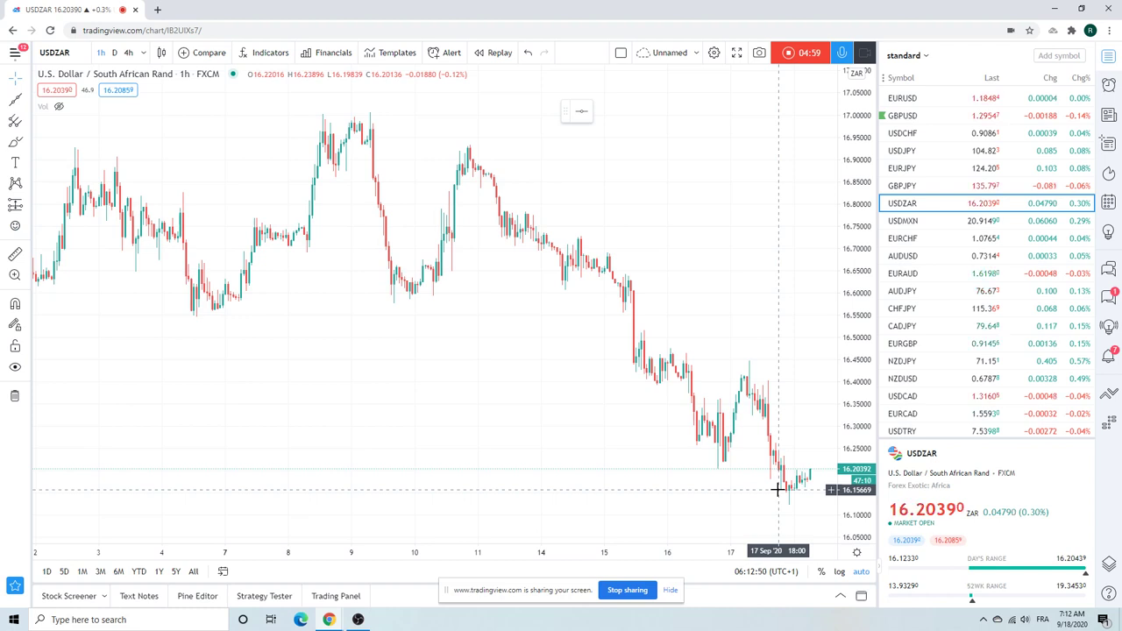
Load the USDMXN 1-hour chart and scroll the watchlist down to the futures symbols
click(908, 222)
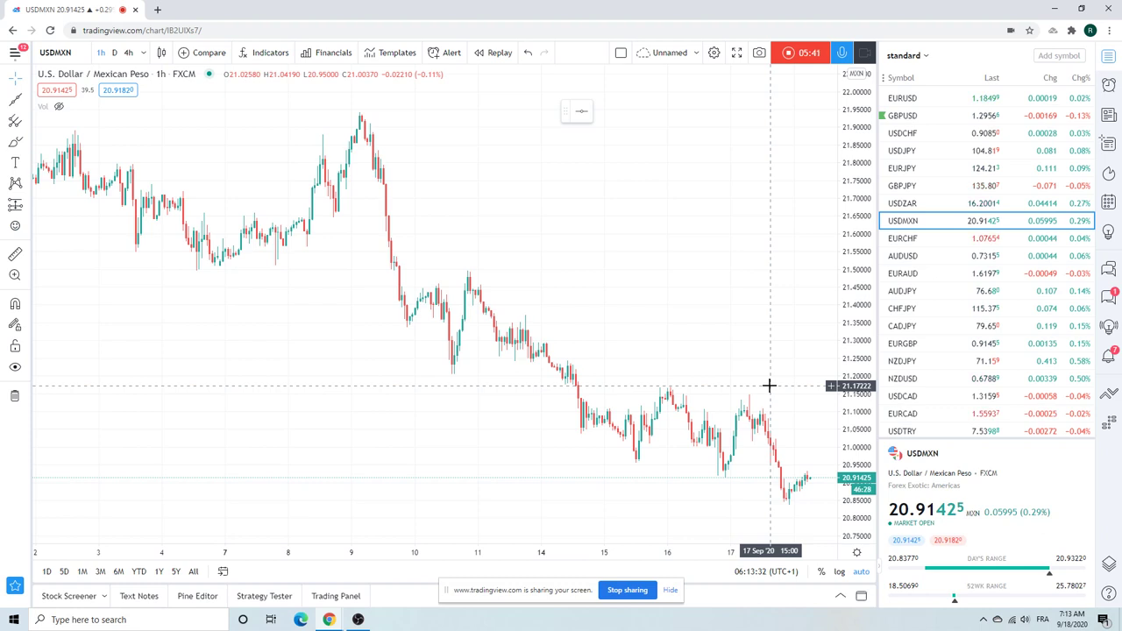
scroll(976, 303, down, 3)
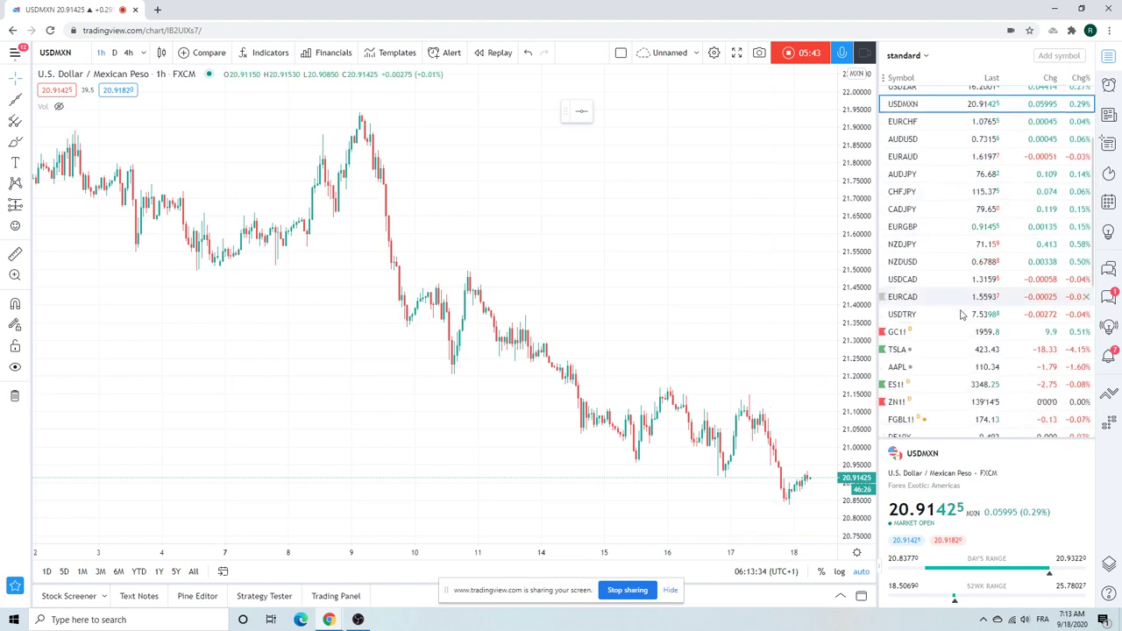
click(934, 385)
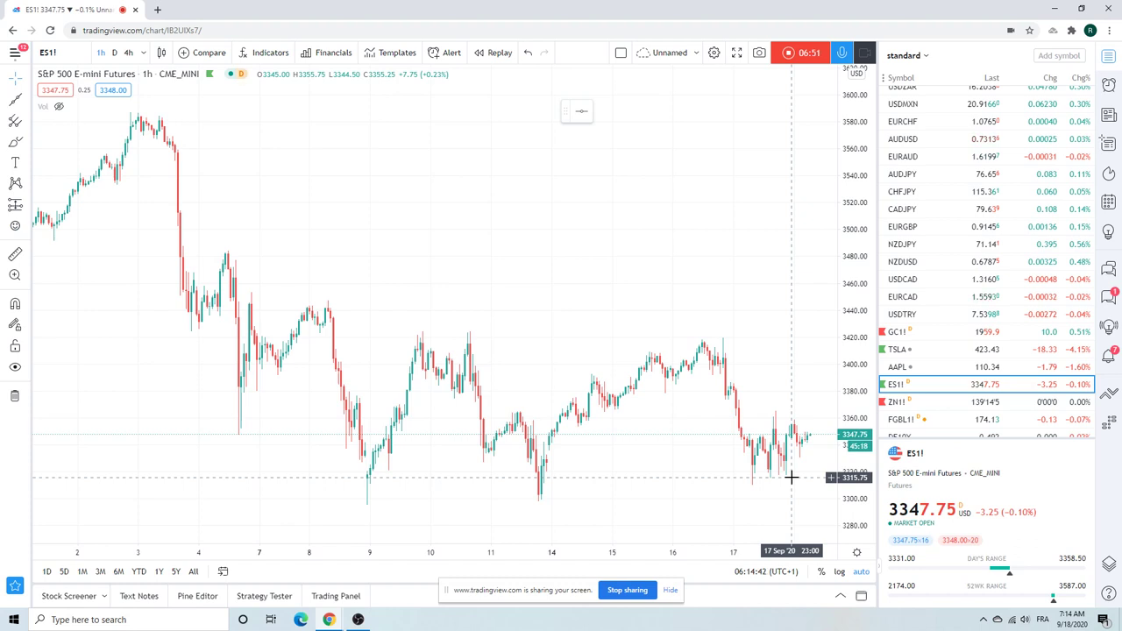
scroll(772, 396, down, 3)
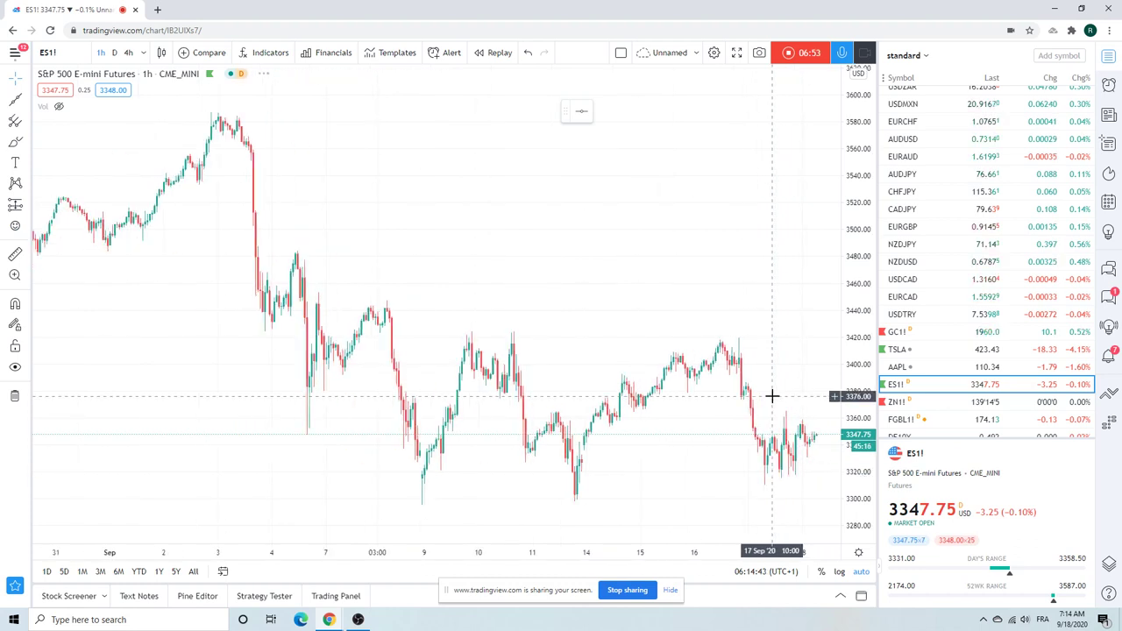
scroll(772, 396, up, 4)
scroll(771, 396, down, 1)
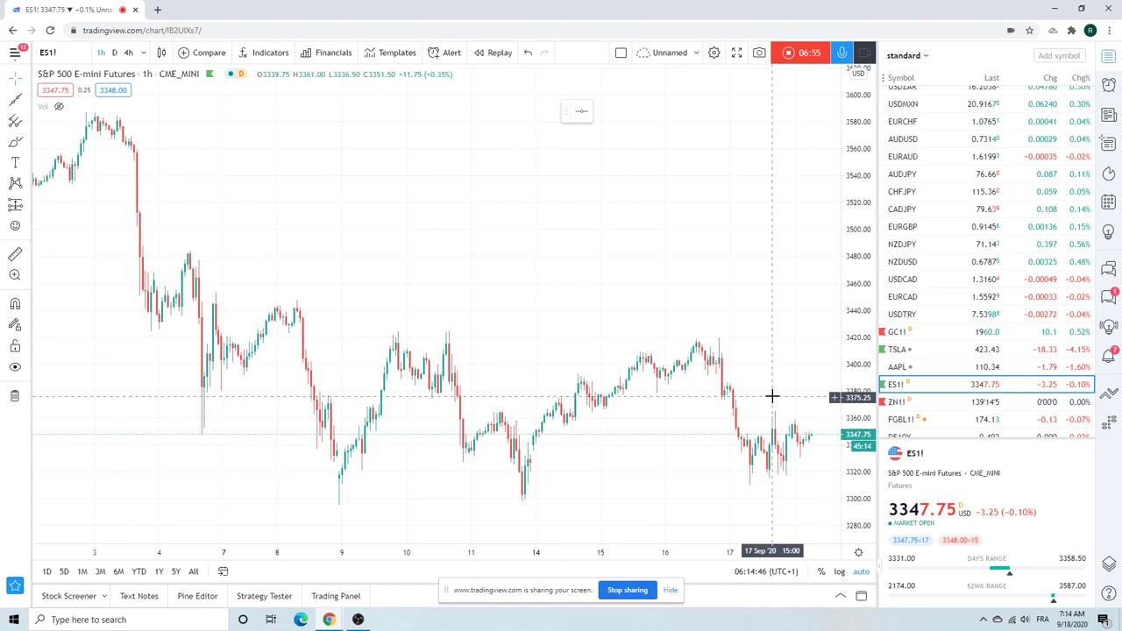
scroll(771, 396, down, 1)
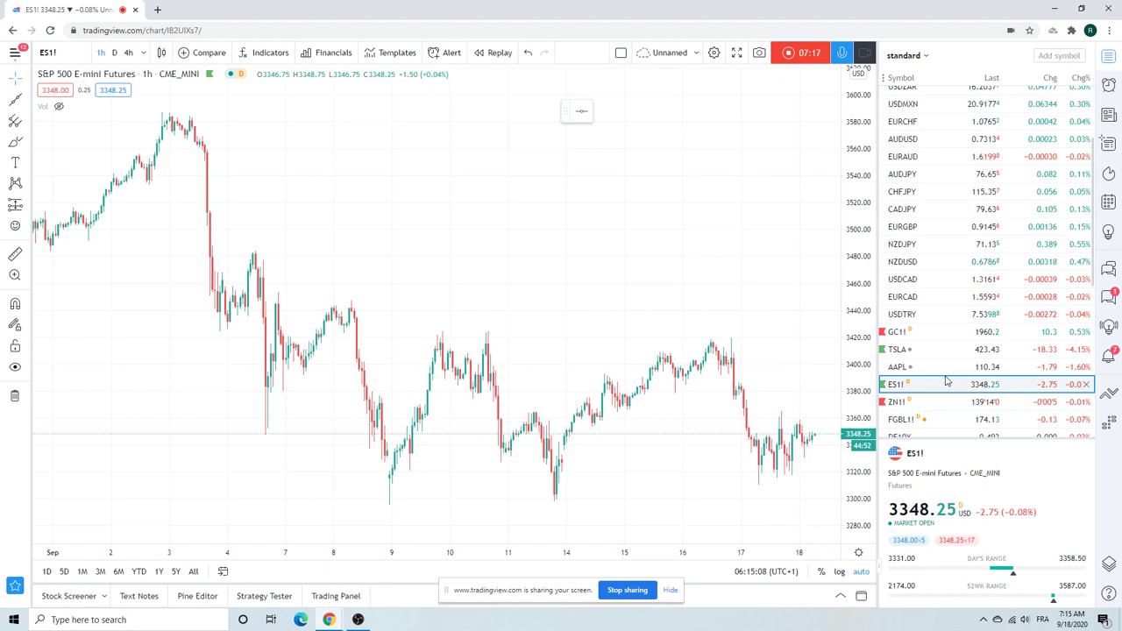
Return to the top of the watchlist and load the USDJPY 1-hour chart
scroll(933, 341, up, 3)
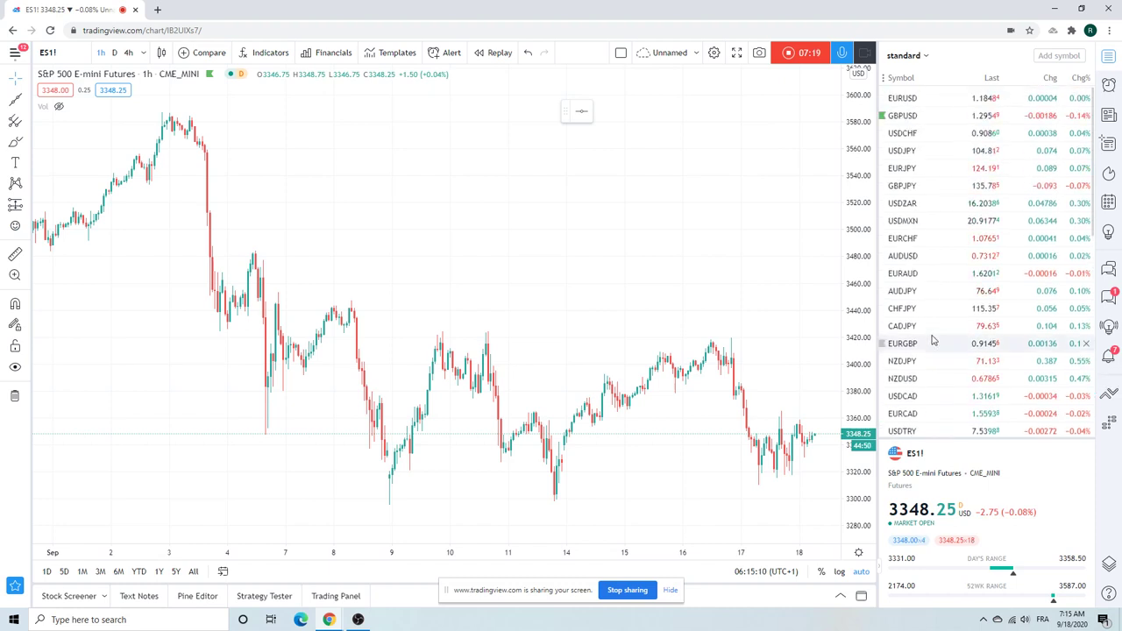
click(910, 153)
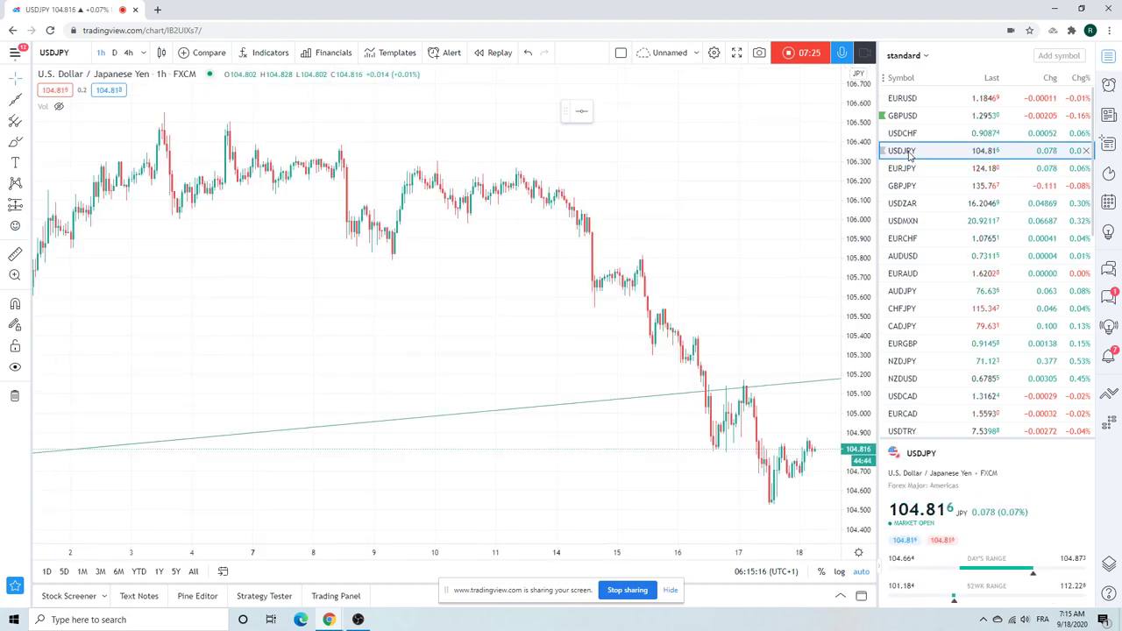
Show USDJPY on daily candles over Aug 2019–Oct 2020 and select the rising trendline
click(114, 52)
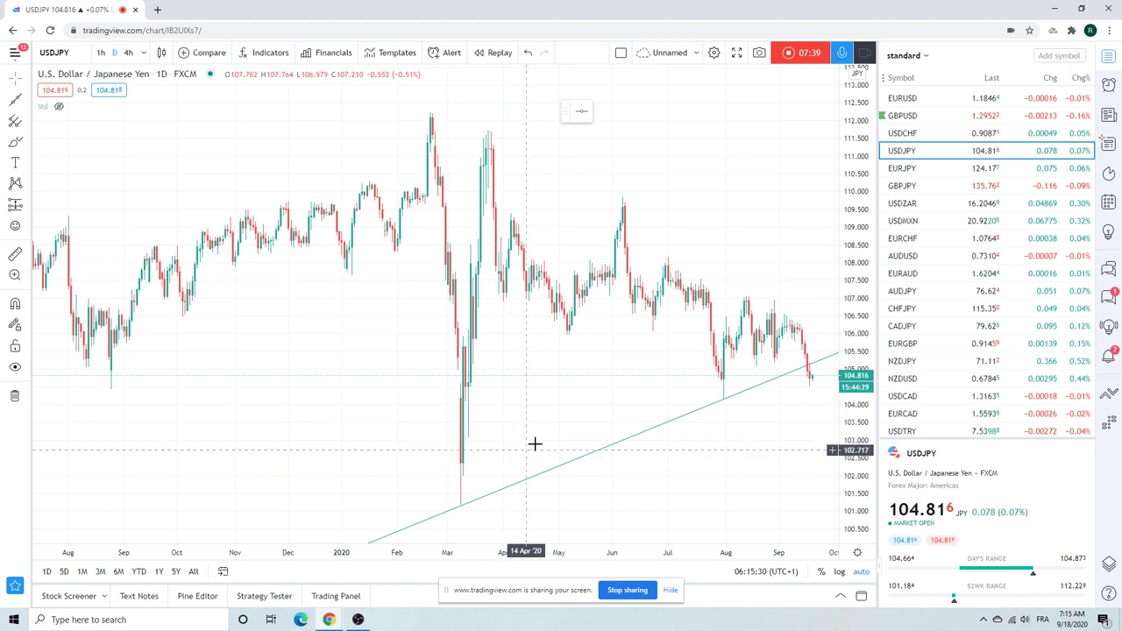
mouse_move(514, 509)
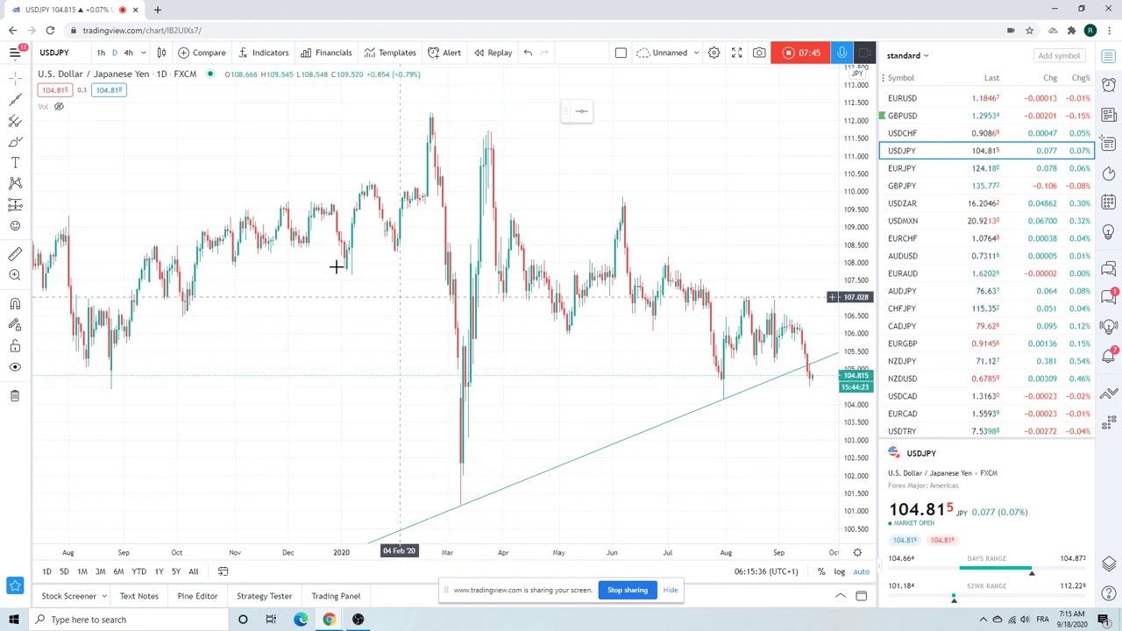
scroll(255, 159, down, 3)
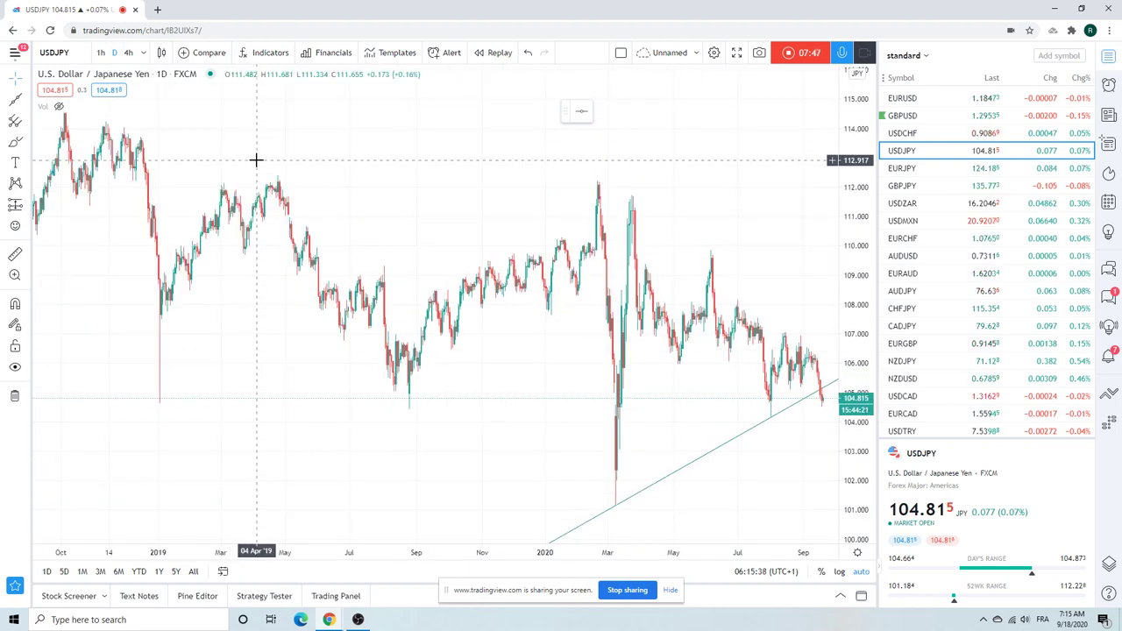
scroll(255, 159, down, 2)
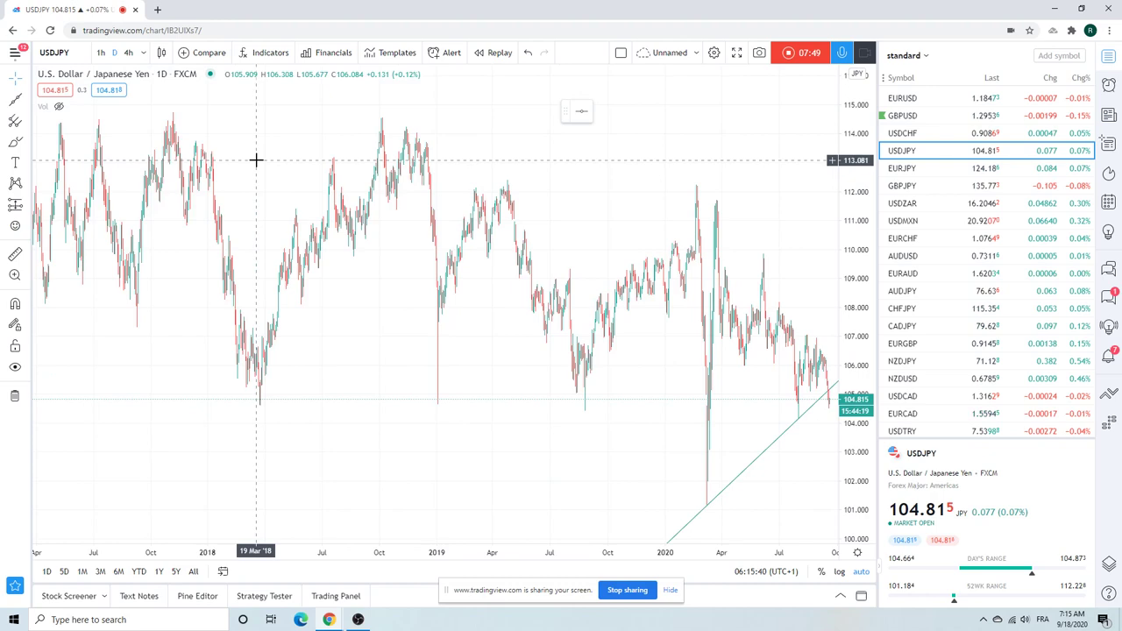
scroll(256, 159, down, 3)
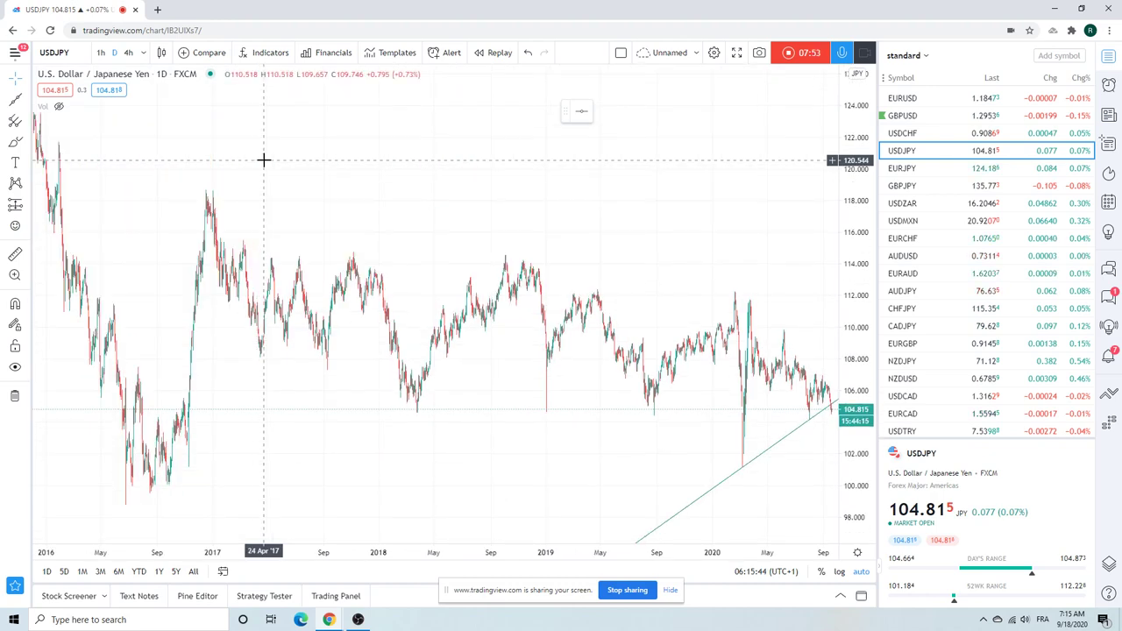
scroll(264, 159, down, 2)
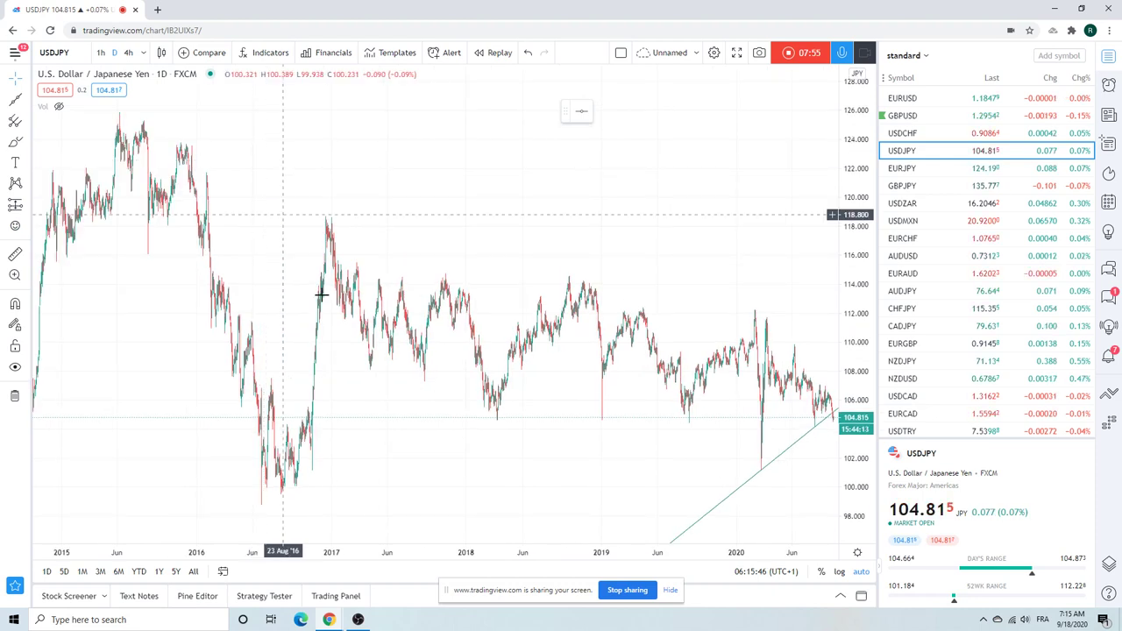
mouse_move(363, 503)
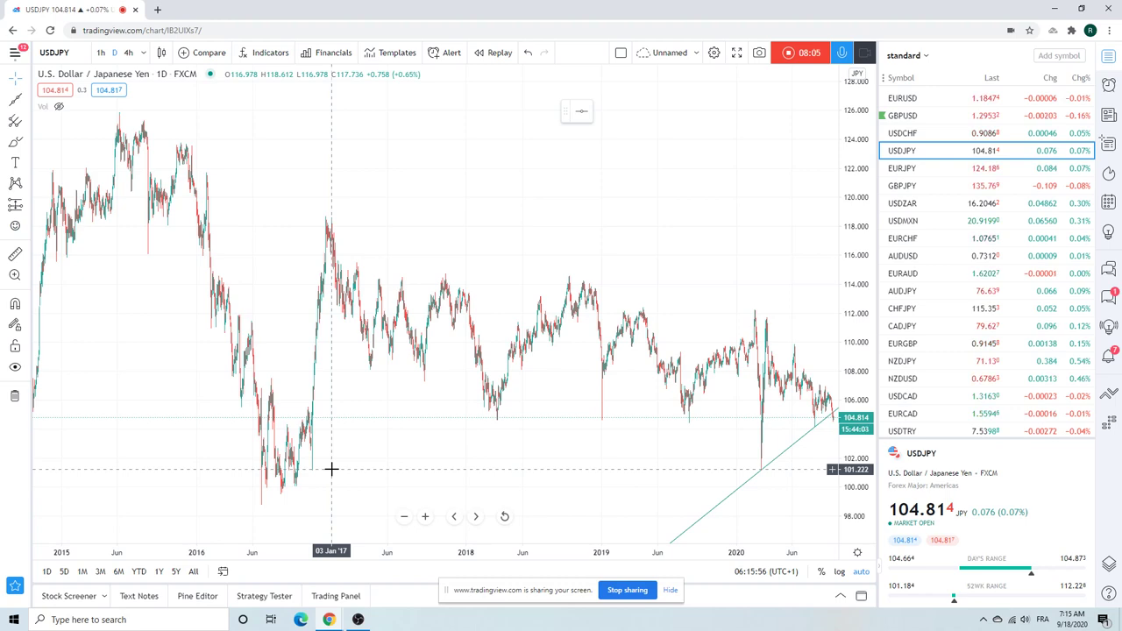
scroll(331, 469, up, 5)
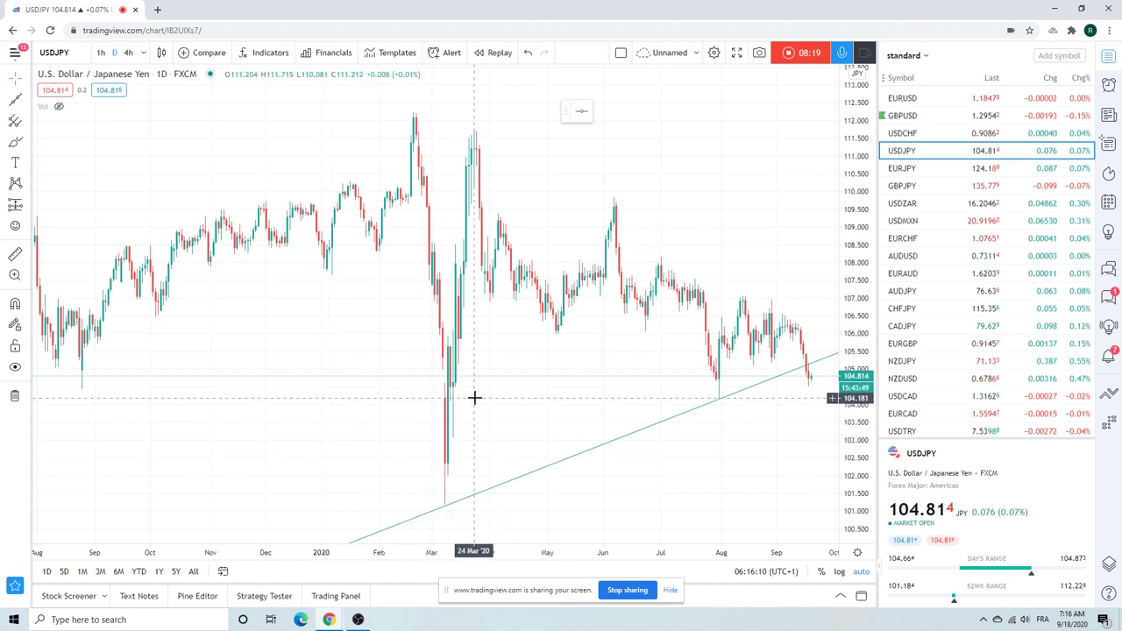
click(817, 364)
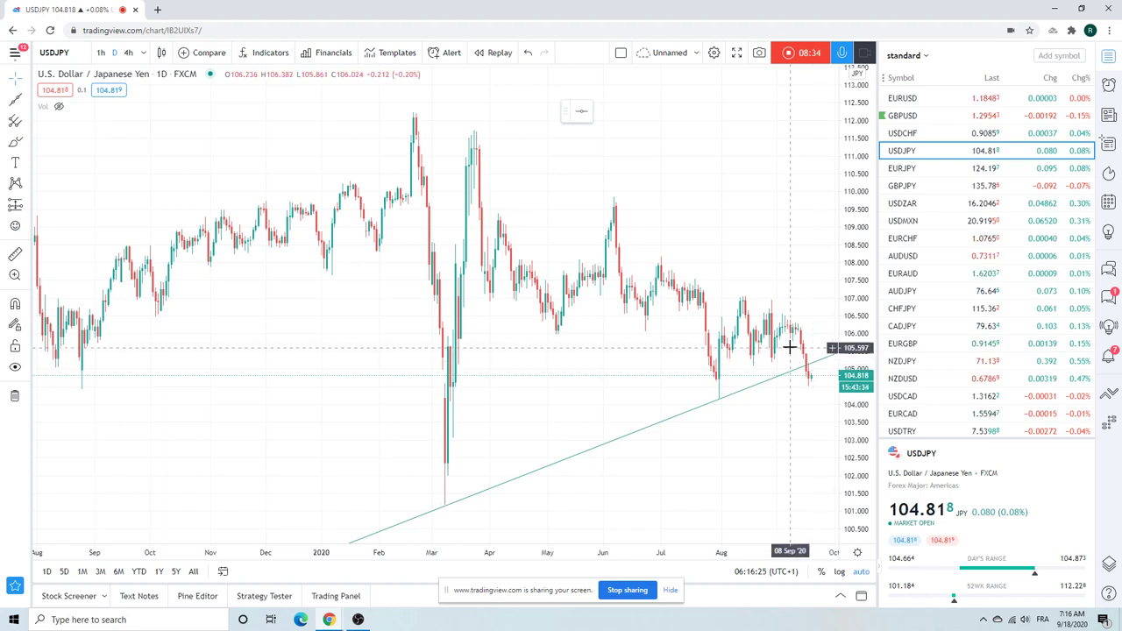
Load NZDJPY, switch it to 1-hour candles, and frame the September 2020 rally
click(930, 362)
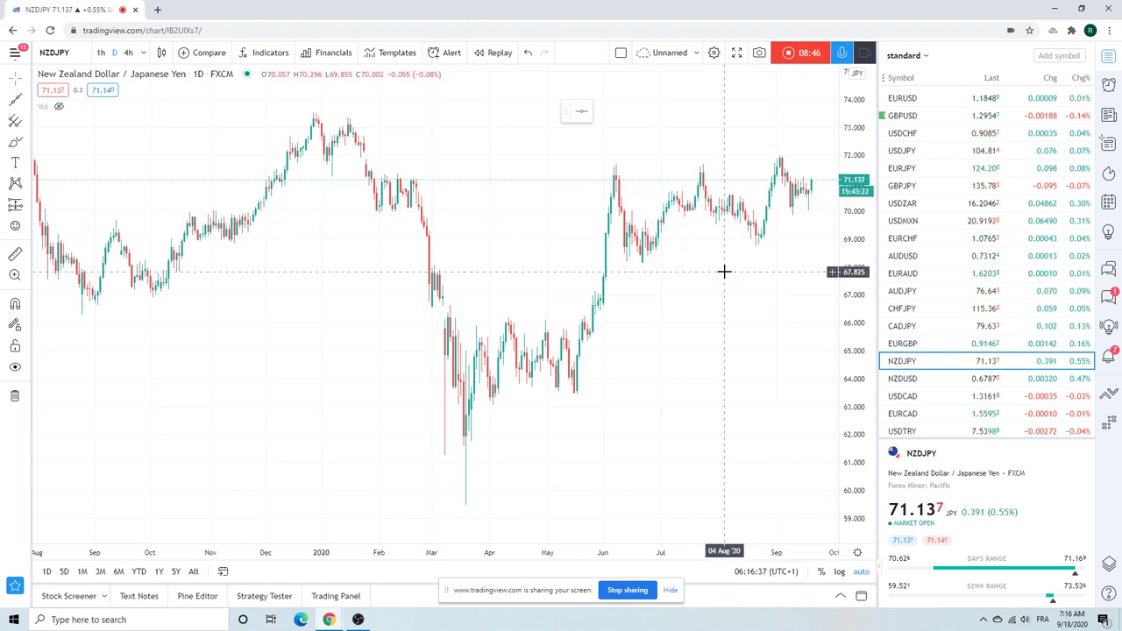
scroll(724, 272, up, 2)
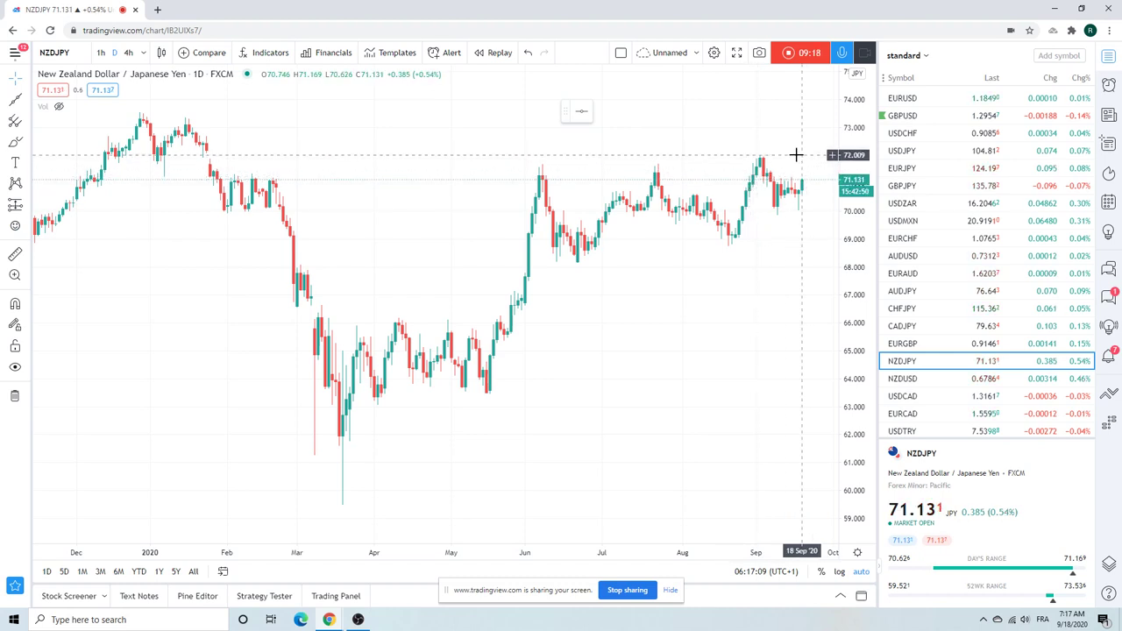
click(100, 53)
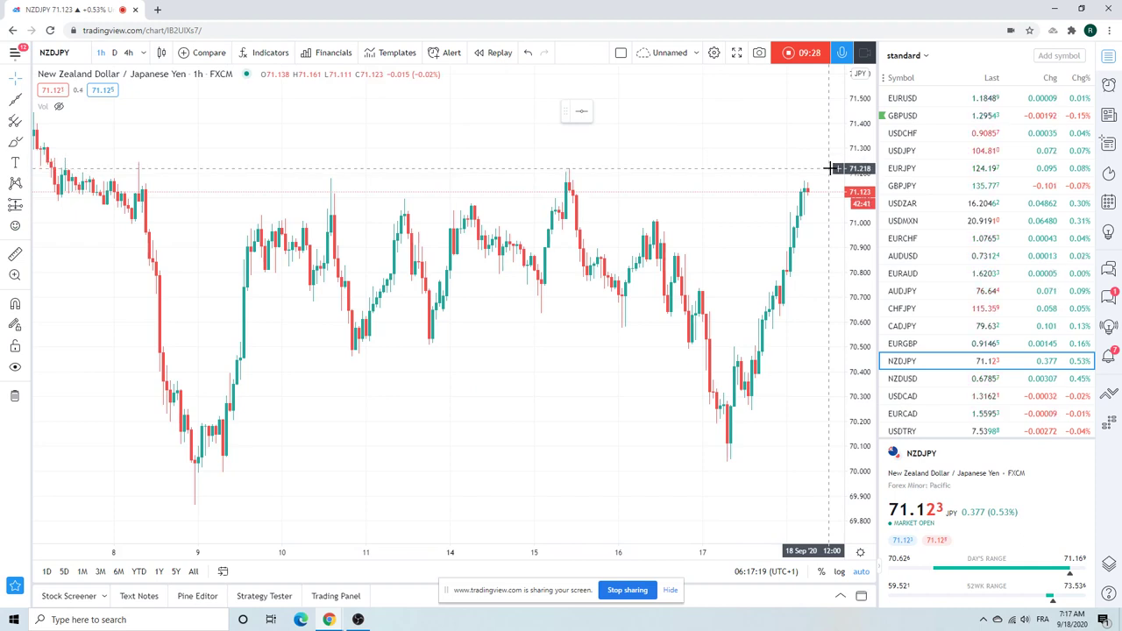
scroll(943, 171, down, 3)
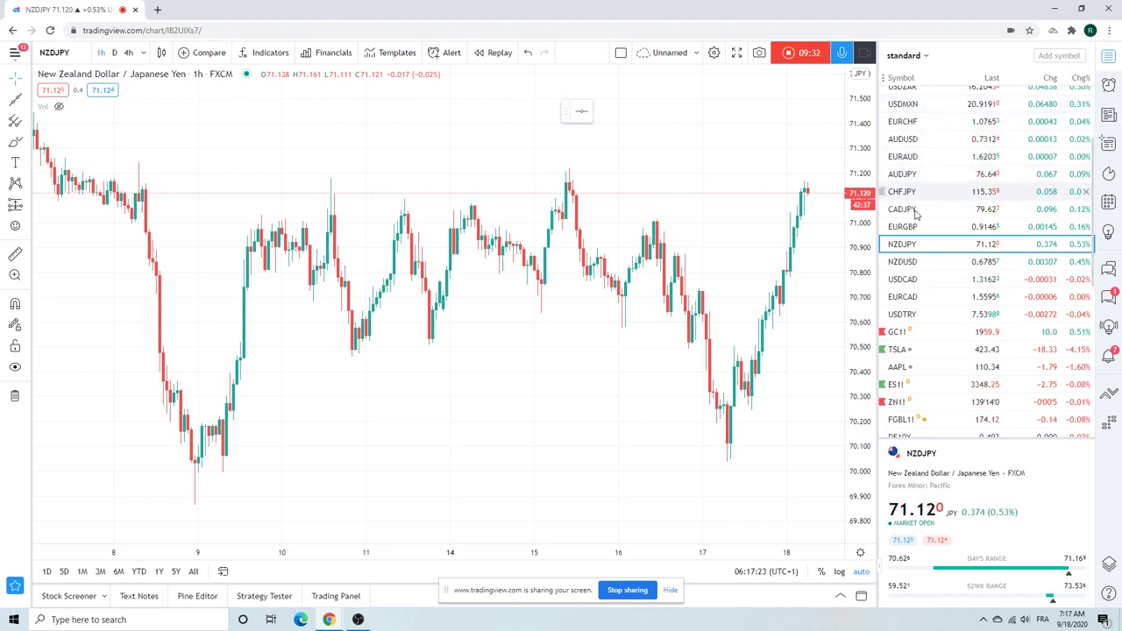
Load the USDCAD 1-hour chart, then scroll the watchlist down toward CL1!
click(907, 281)
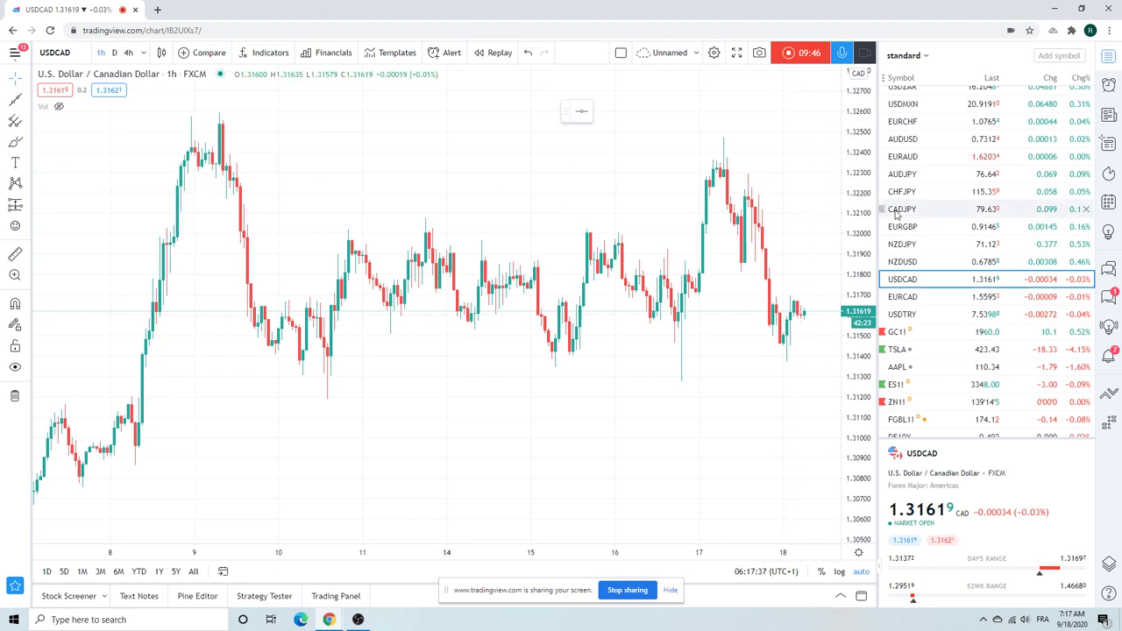
scroll(932, 215, down, 1)
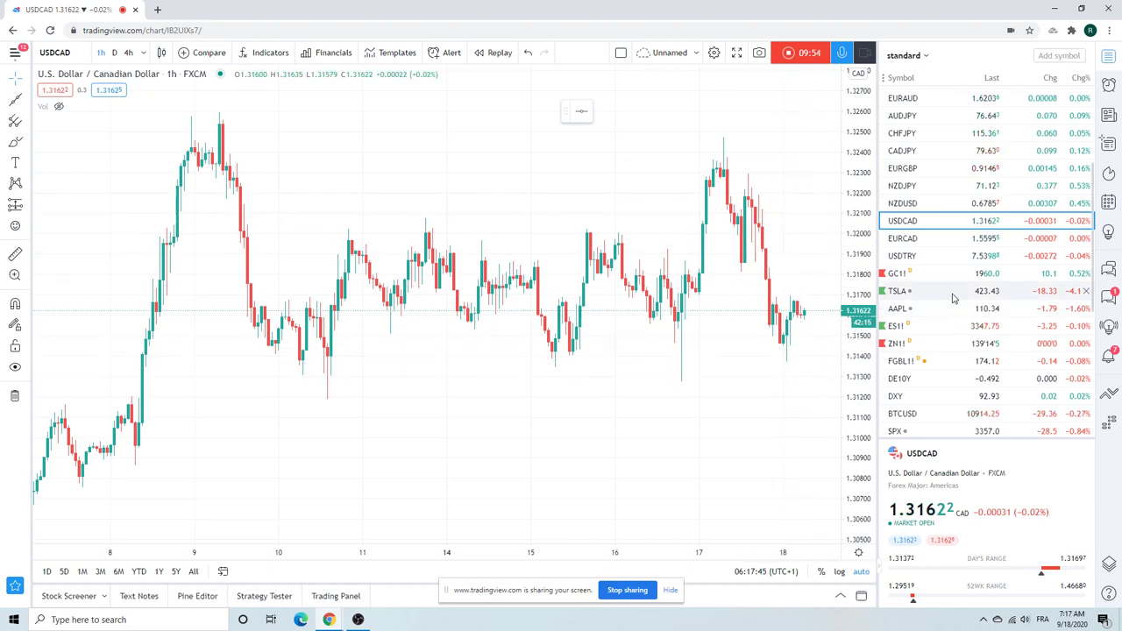
scroll(954, 298, down, 1)
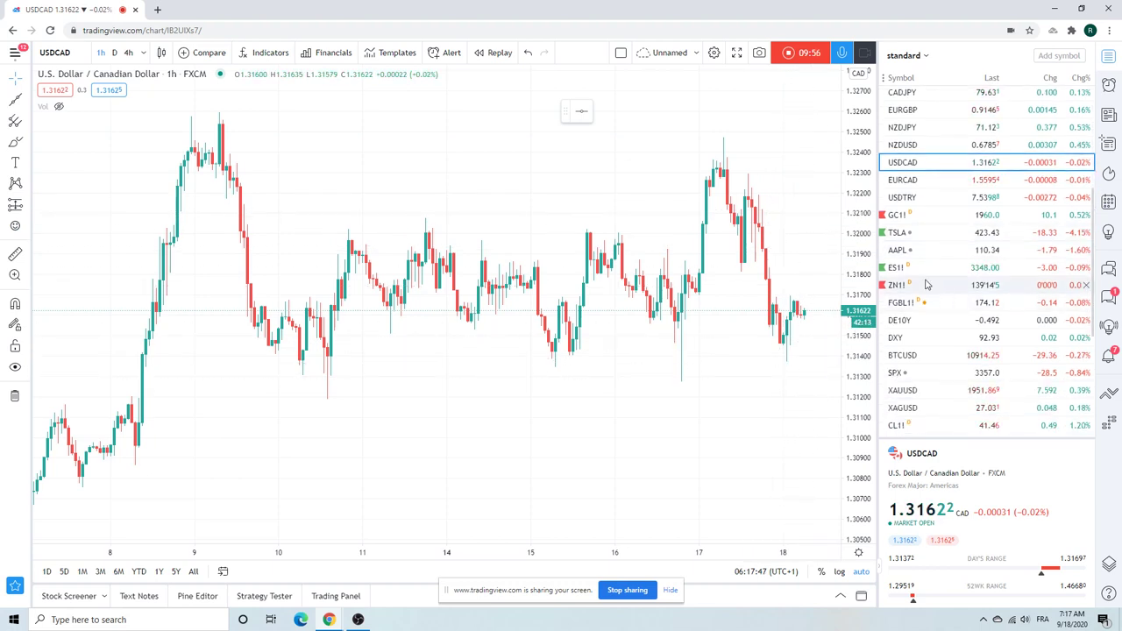
scroll(927, 289, down, 2)
Load CL1! and zoom out to roughly Aug 17–Sep 18 on hourly candles
click(918, 310)
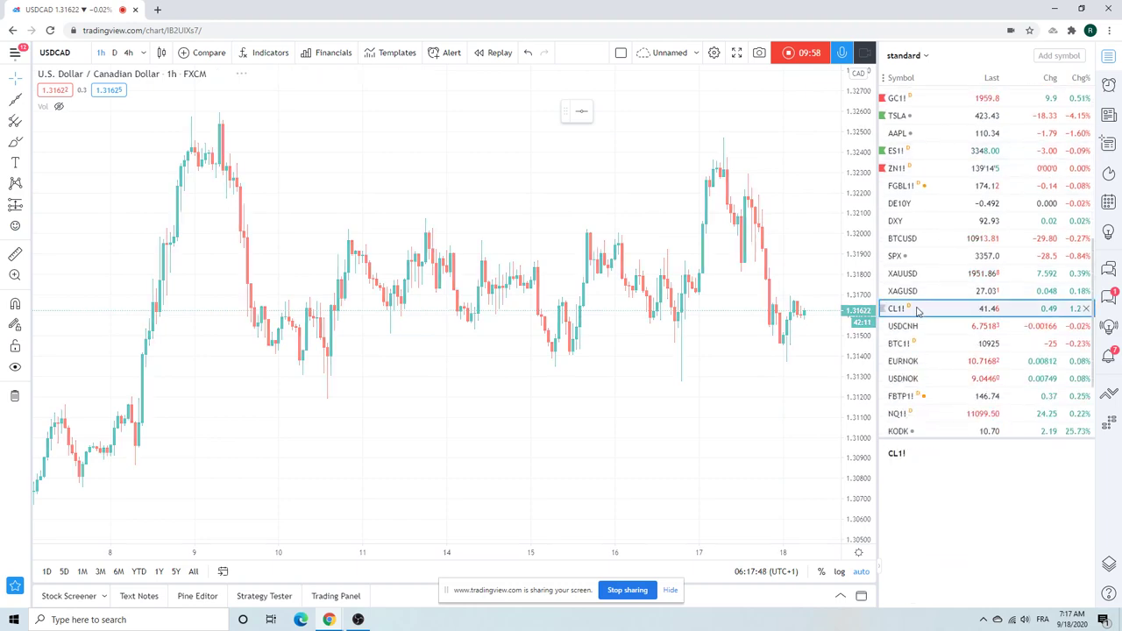
scroll(833, 314, down, 5)
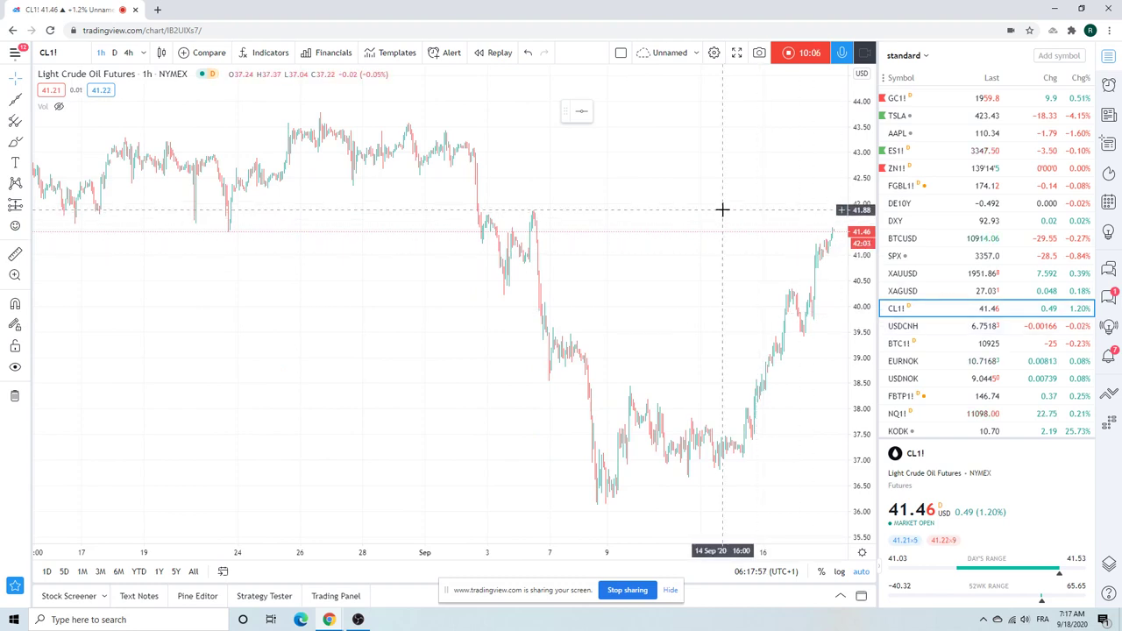
Open the Bitcoin CME Futures (BTC1!) 1-hour chart from the watchlist, trading near 10925
click(943, 347)
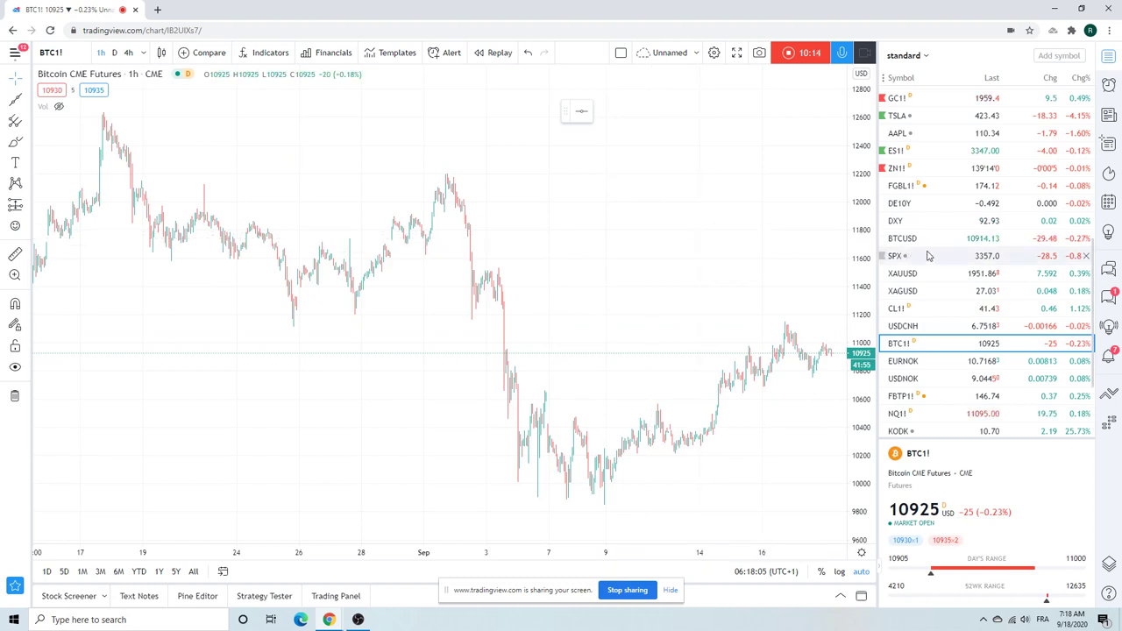
scroll(929, 254, down, 3)
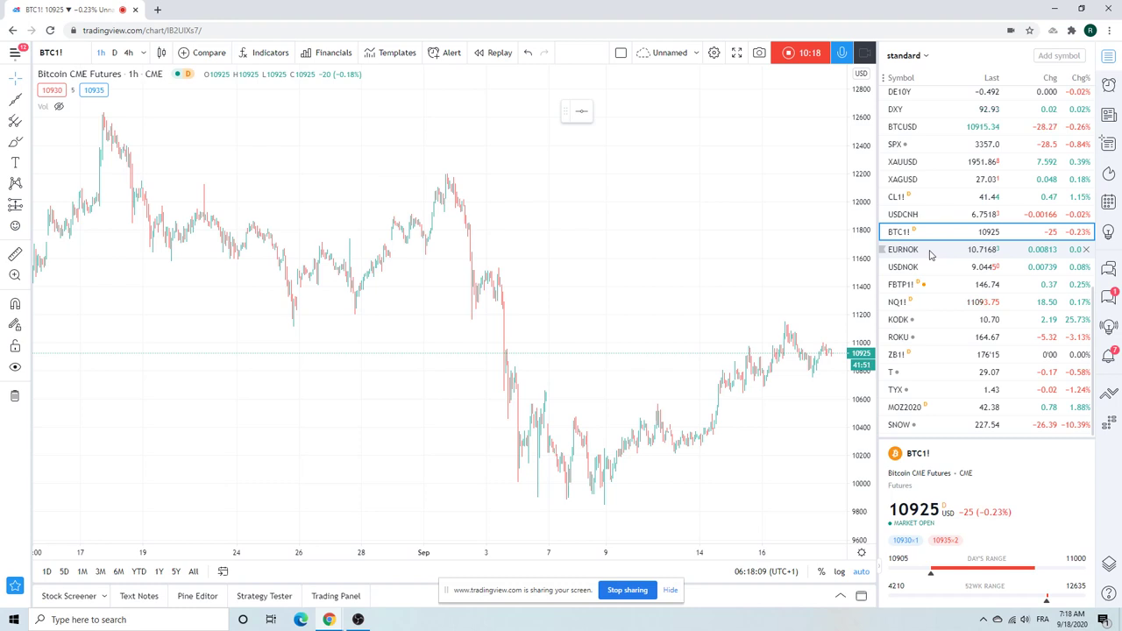
scroll(931, 254, up, 7)
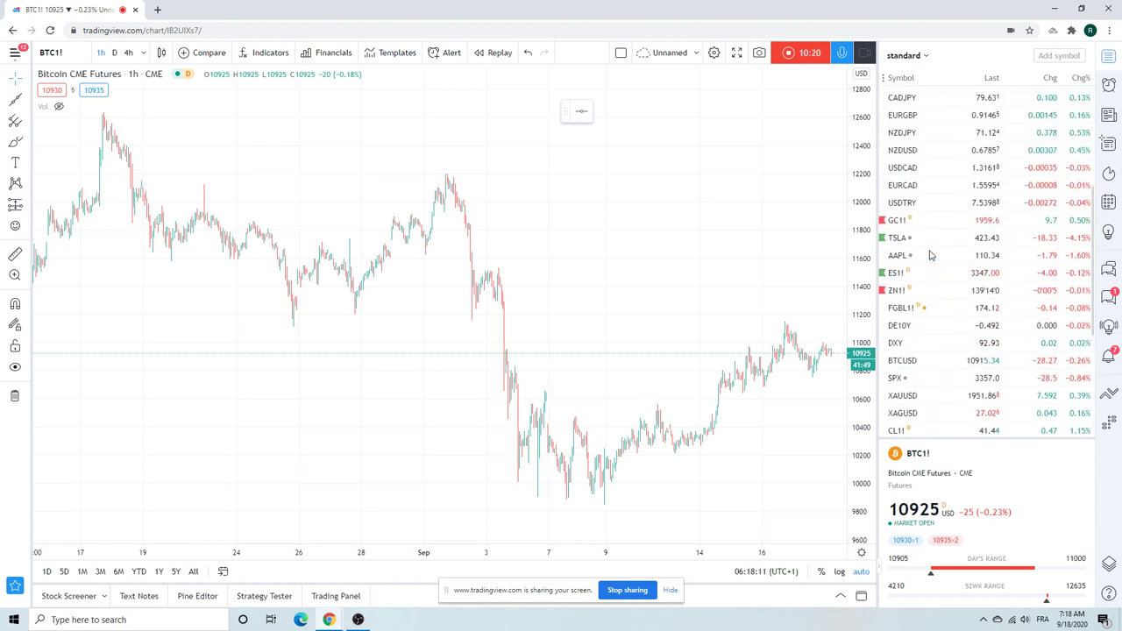
scroll(931, 254, up, 2)
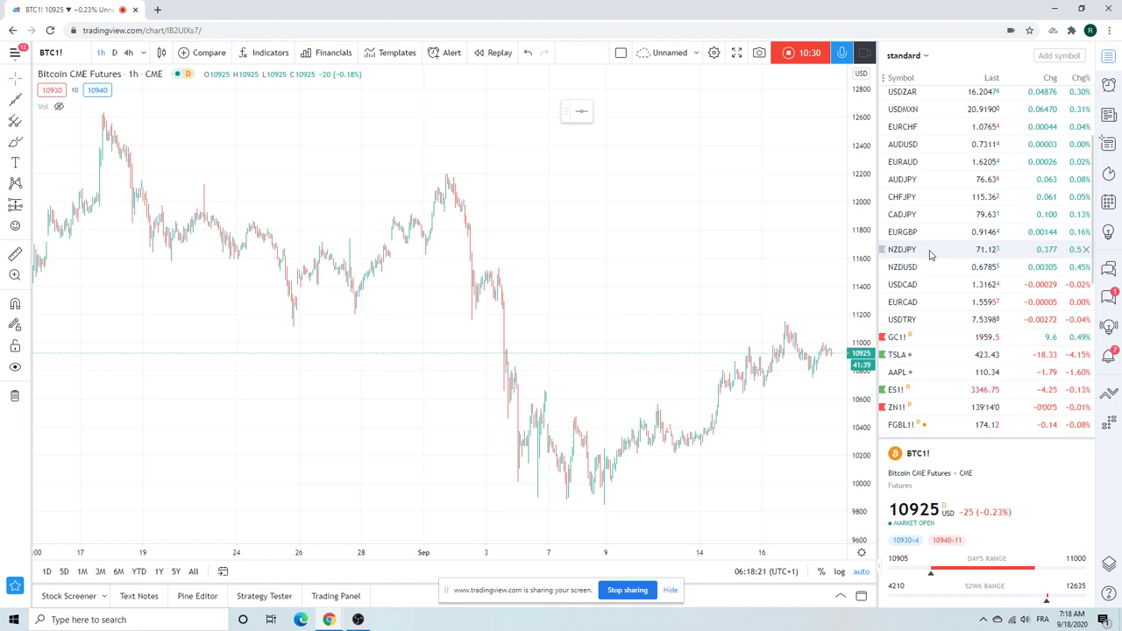
scroll(931, 254, up, 3)
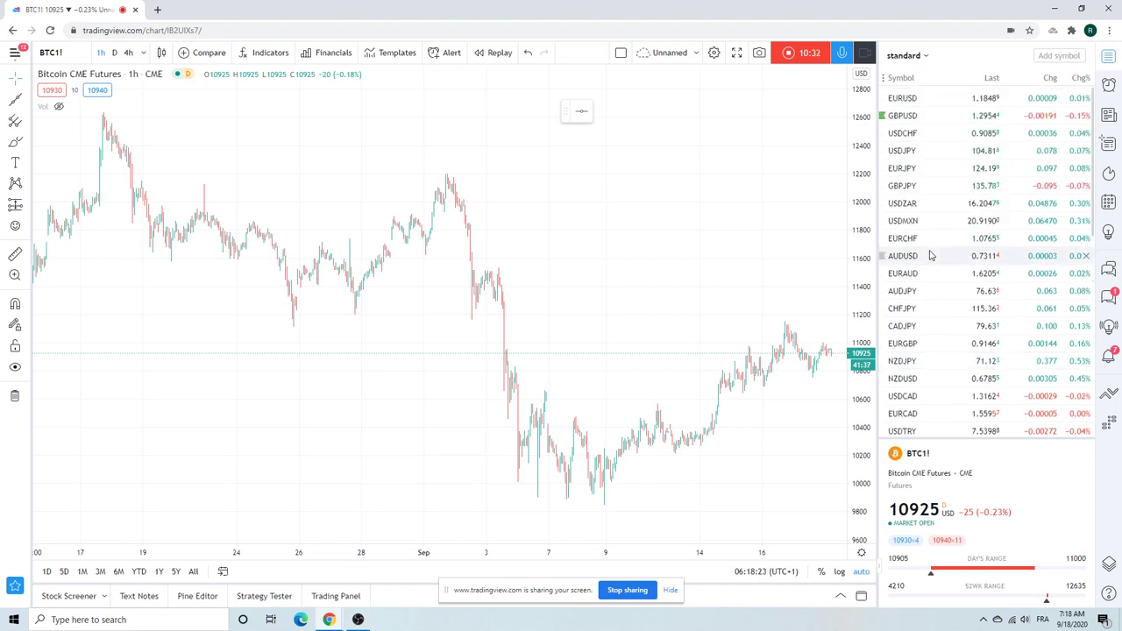